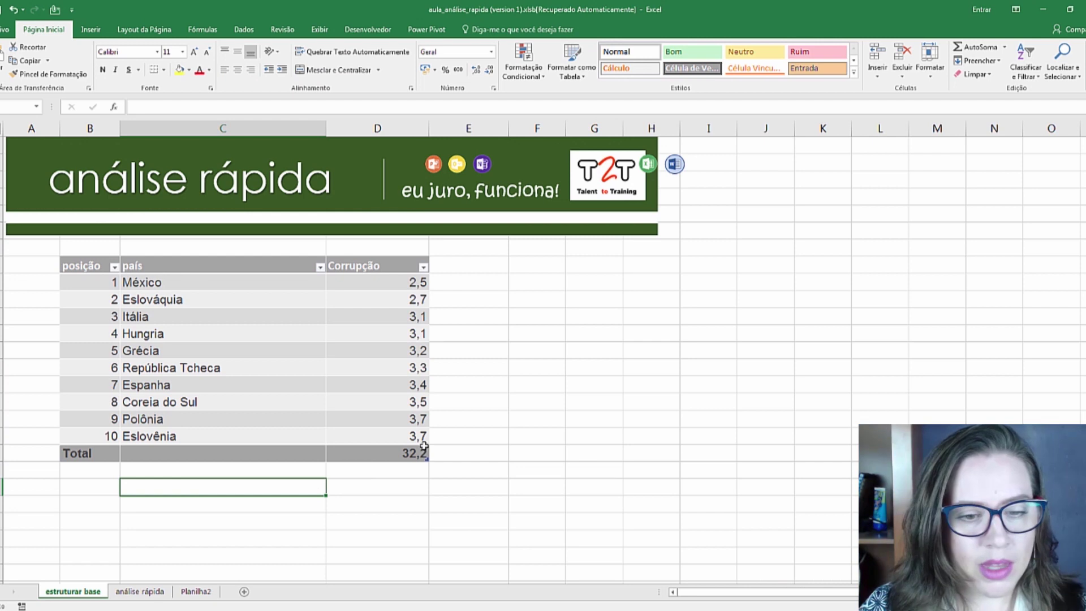
Select the ranking table from the posição header to the tenth country and show its Quick Analysis options
click(449, 436)
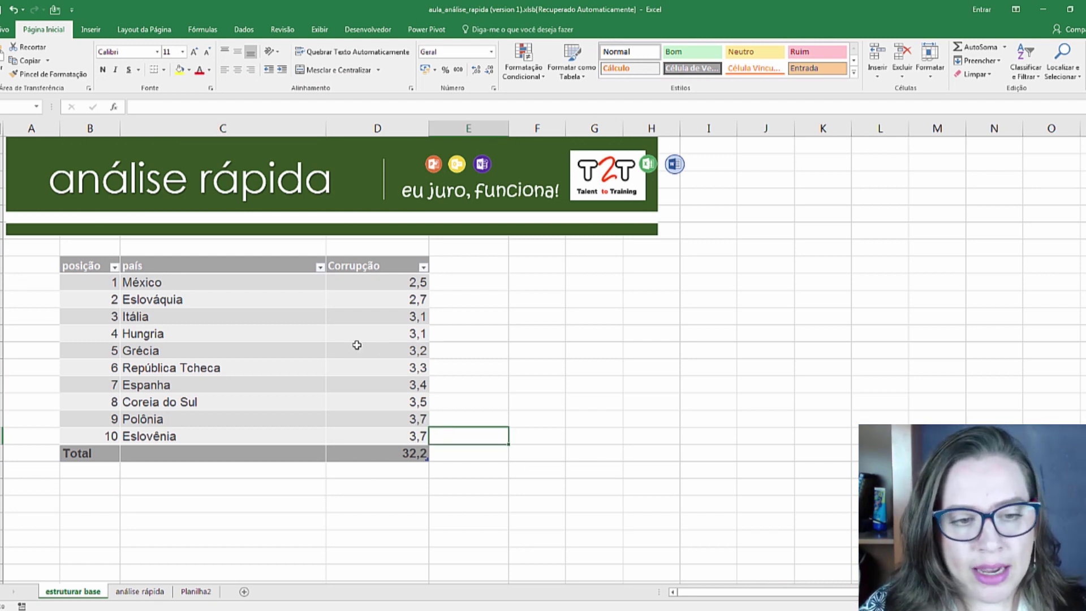
click(171, 317)
drag(107, 267, 410, 446)
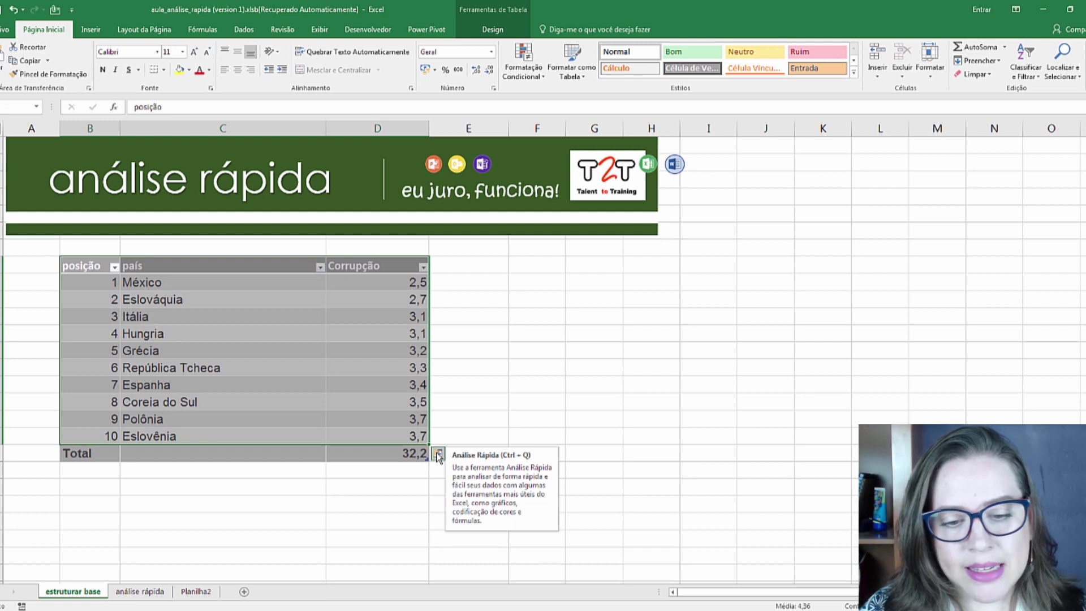
click(460, 363)
drag(90, 268, 359, 432)
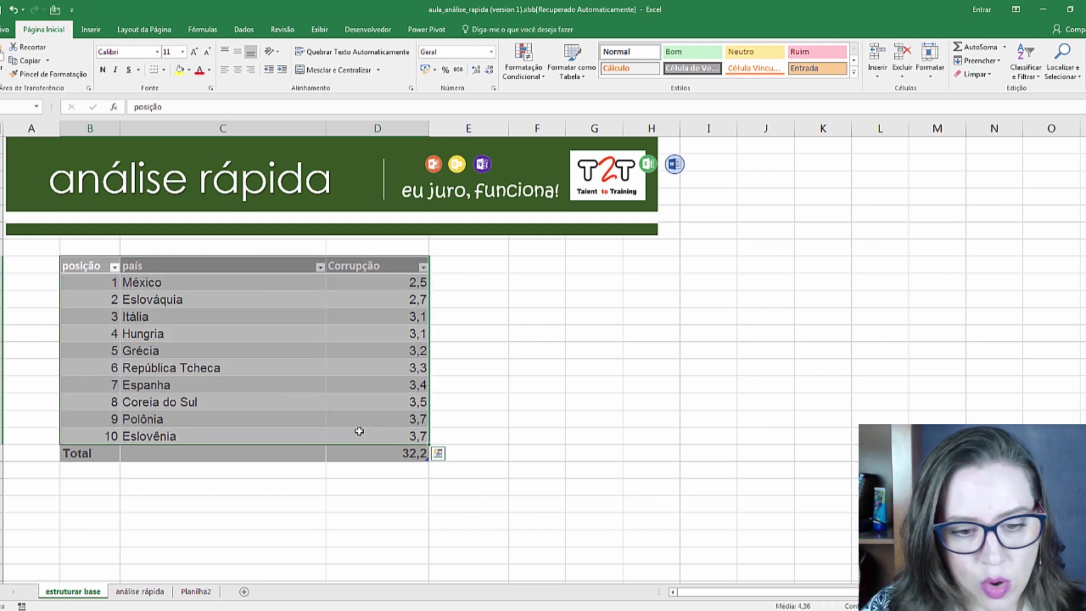
click(439, 455)
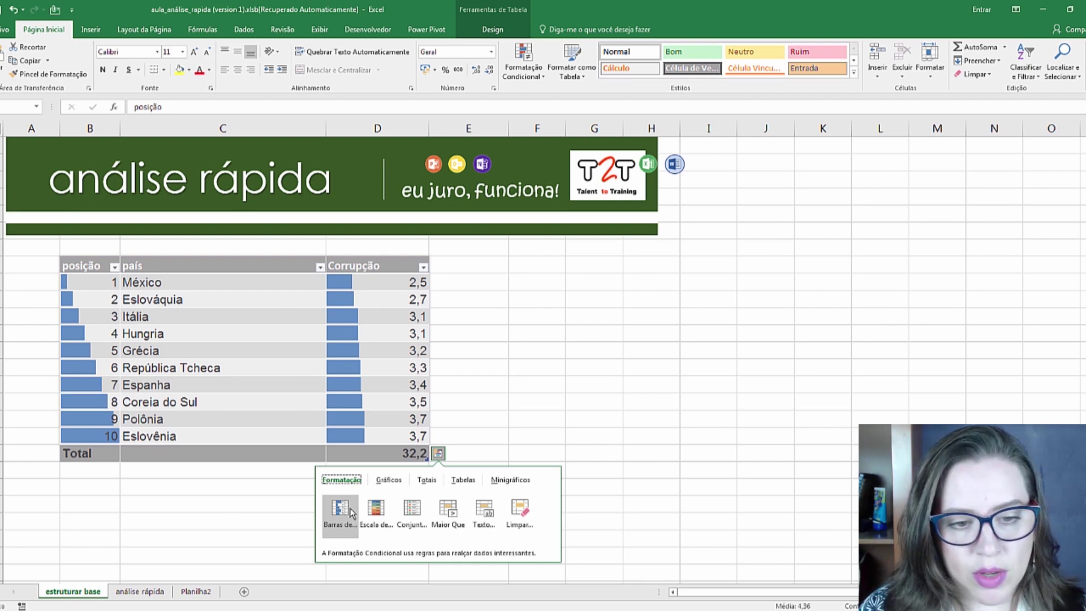
Apply data bars to the Corrupção values of all ten countries
click(354, 333)
drag(355, 283, 353, 439)
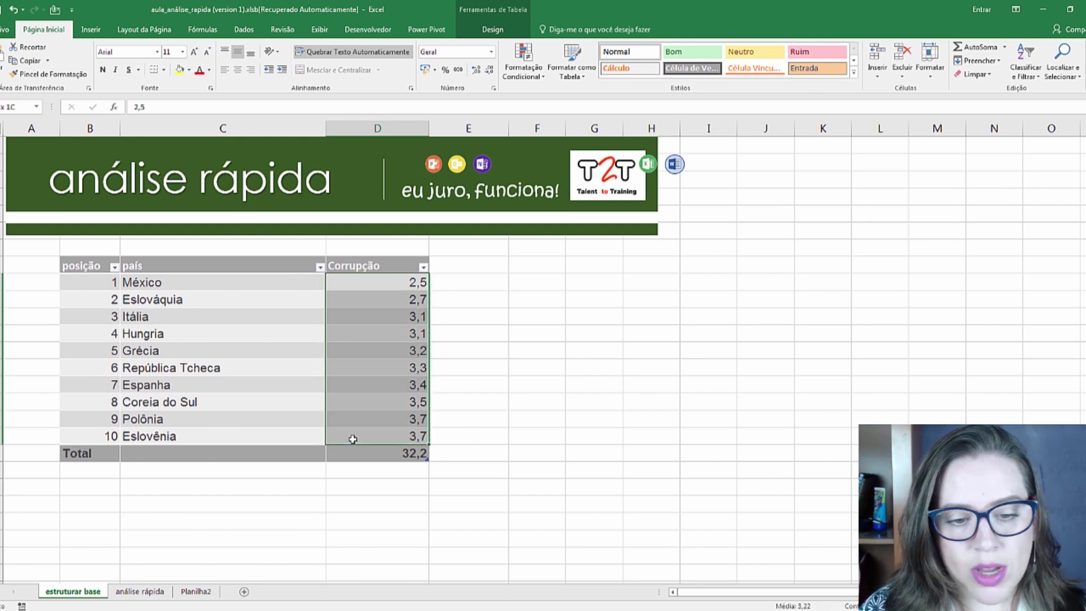
click(436, 456)
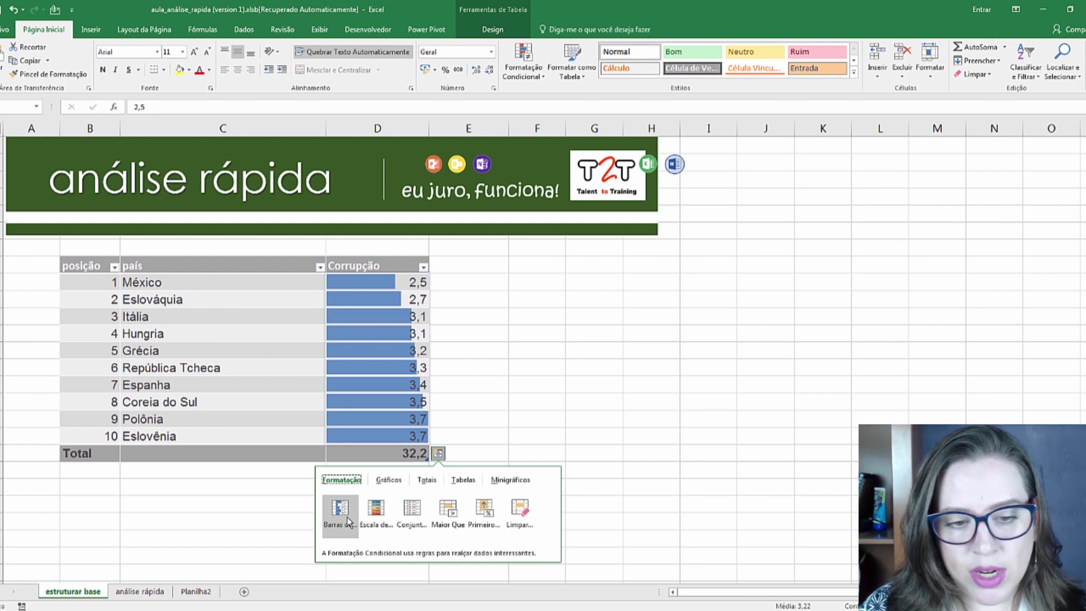
click(348, 521)
Select the país and Corrupção data without the Total row and preview chart suggestions
drag(85, 266, 419, 453)
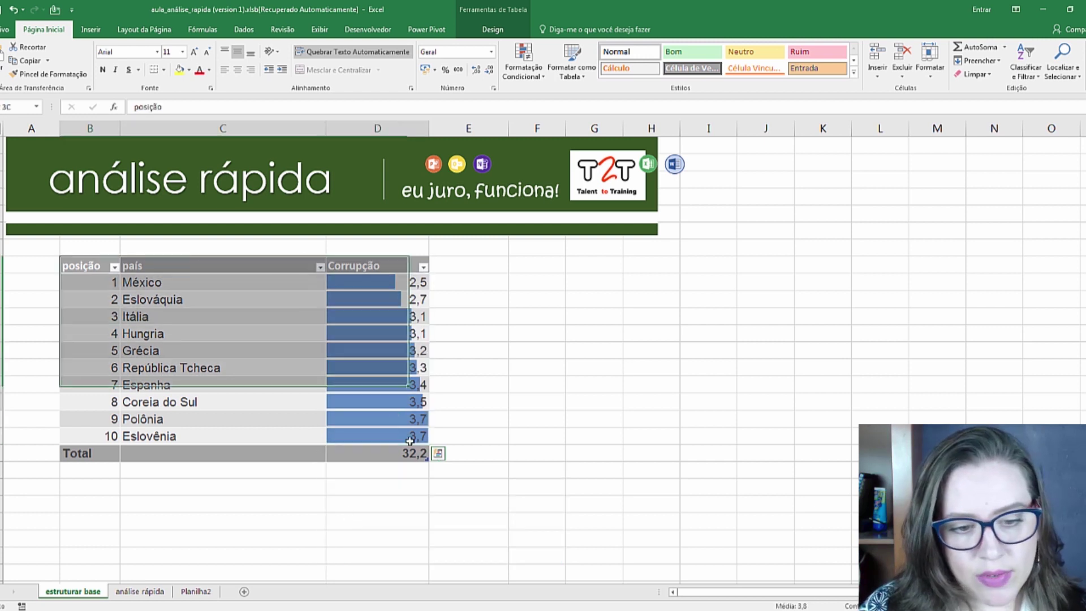
drag(284, 267, 418, 436)
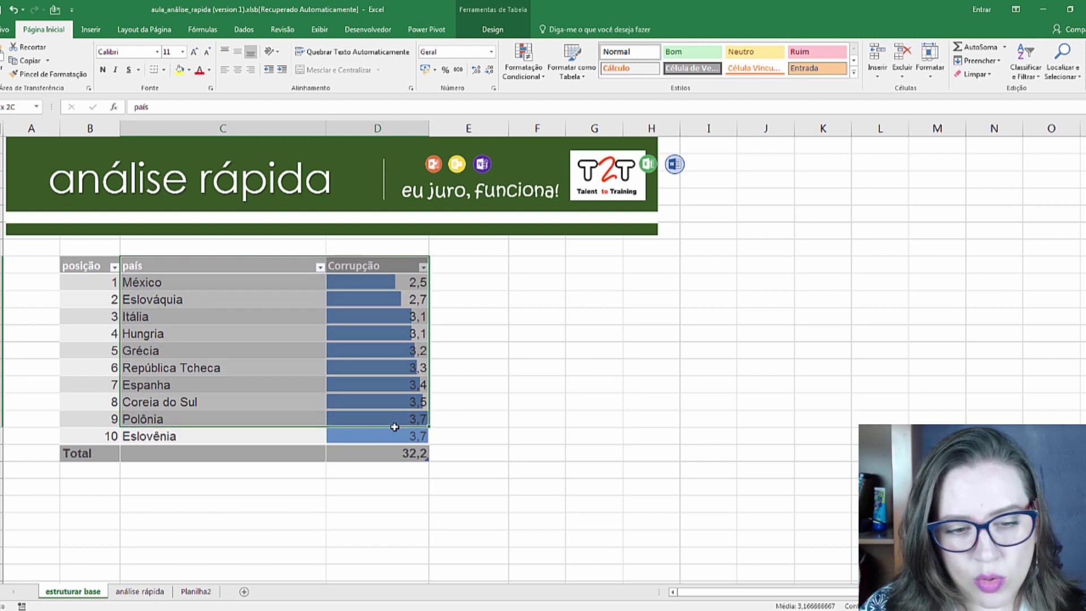
click(440, 454)
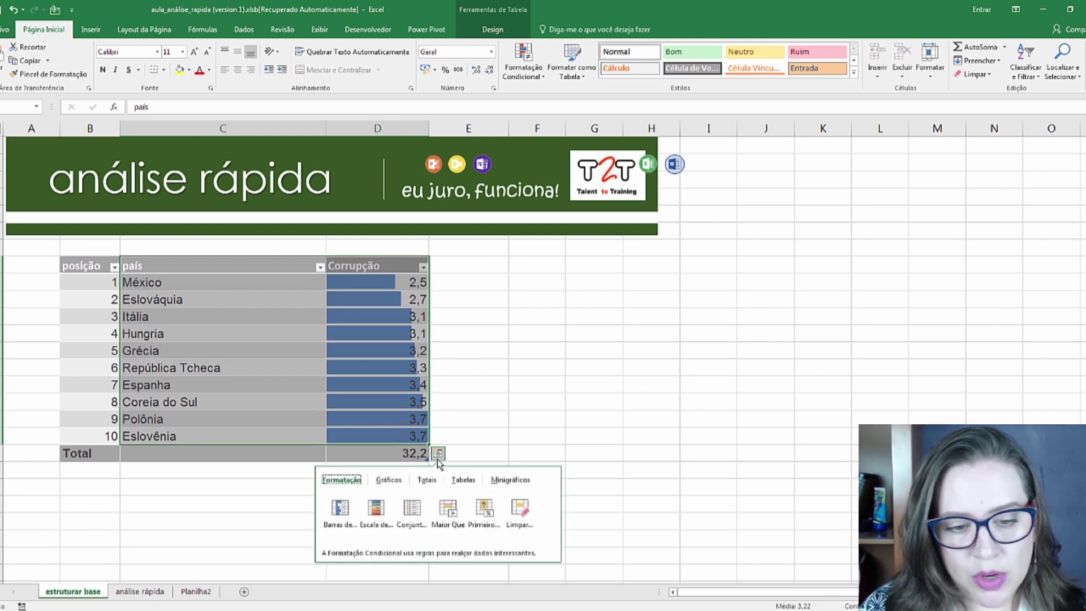
click(388, 481)
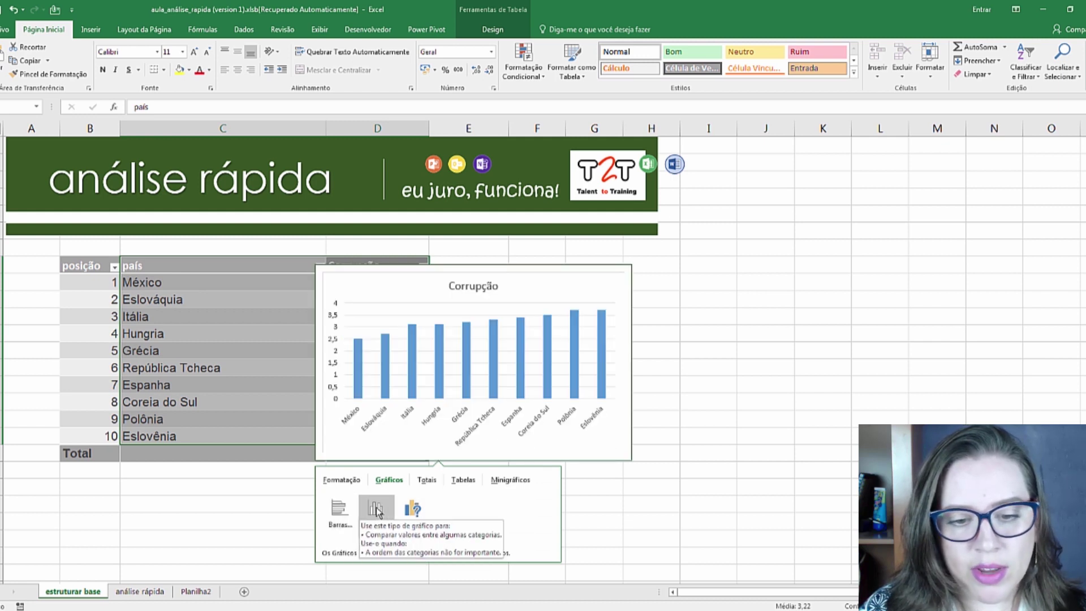
Insert a Barras chart of Corrupção by país and place it right of the table
click(341, 513)
mouse_move(345, 433)
mouse_down()
mouse_move(581, 445)
mouse_move(550, 456)
mouse_up()
click(309, 319)
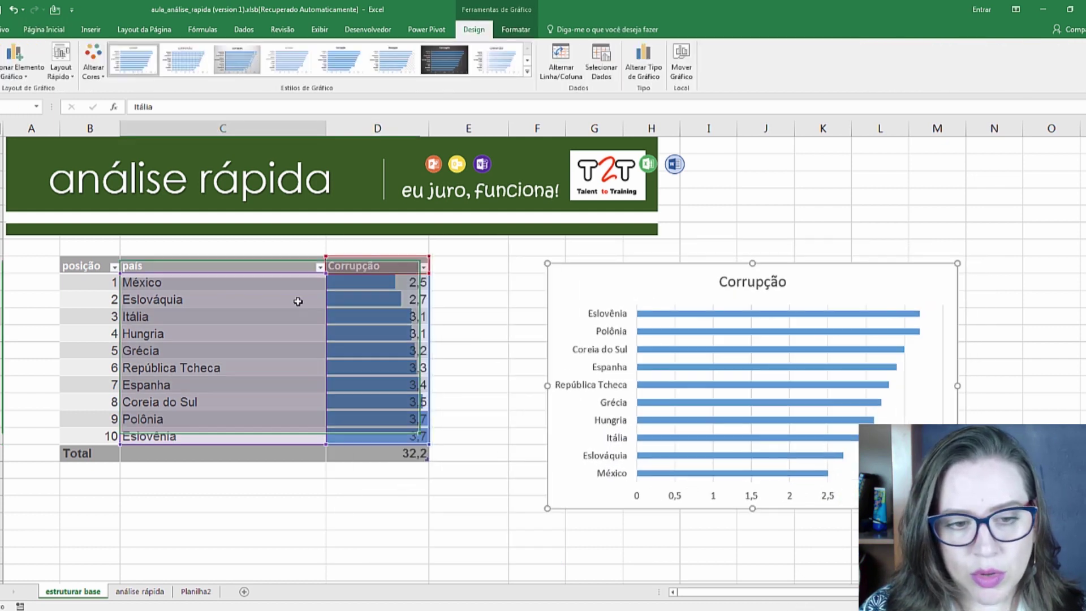
Reselect the país and Corrupção data and browse the Totais, Tabelas and Minigráficos suggestions
drag(289, 270, 434, 440)
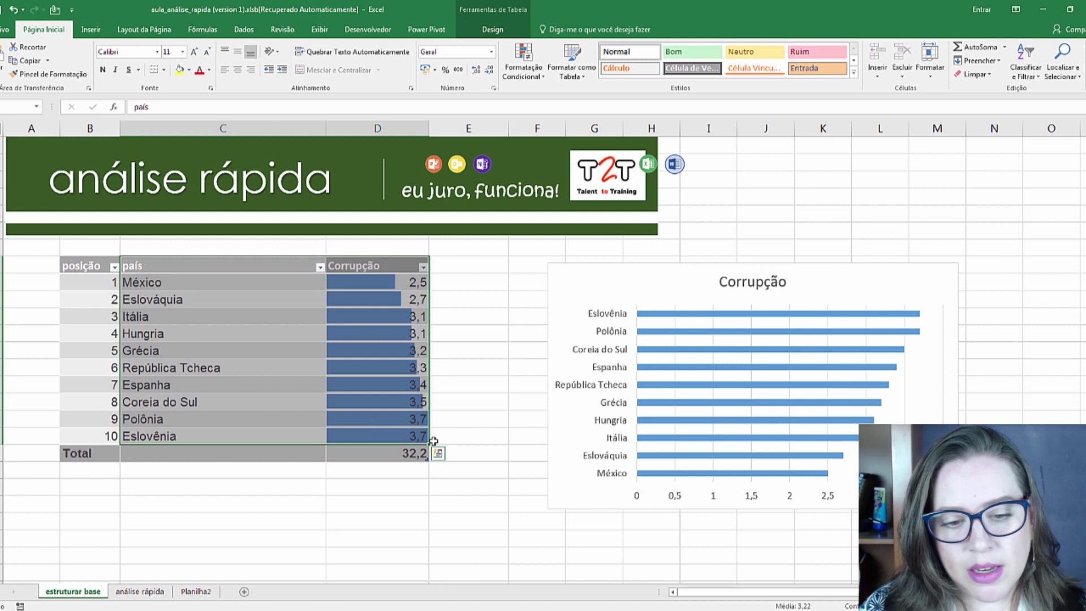
click(437, 453)
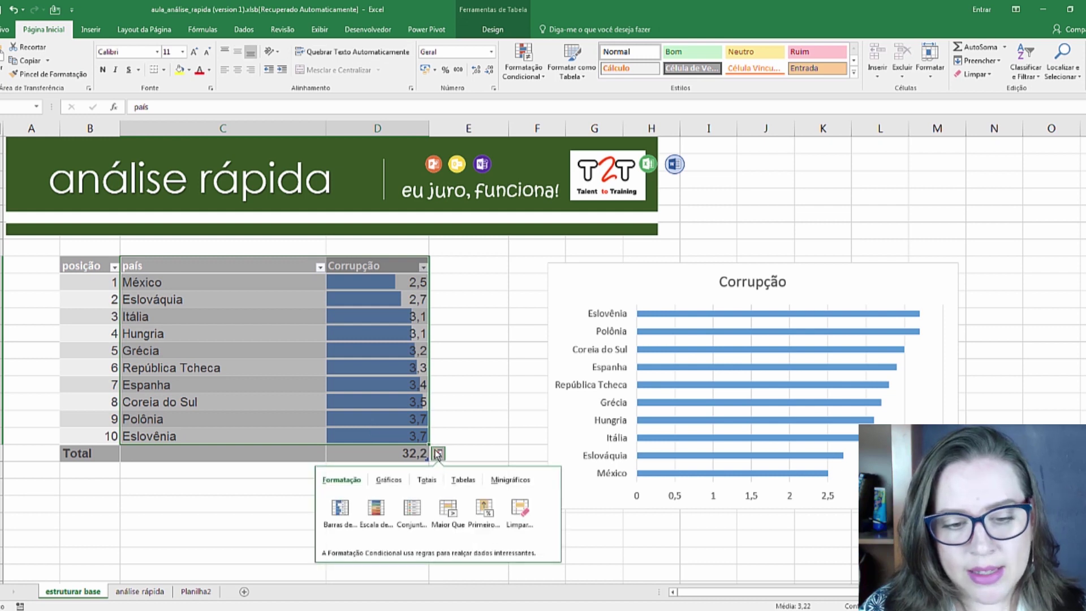
click(427, 480)
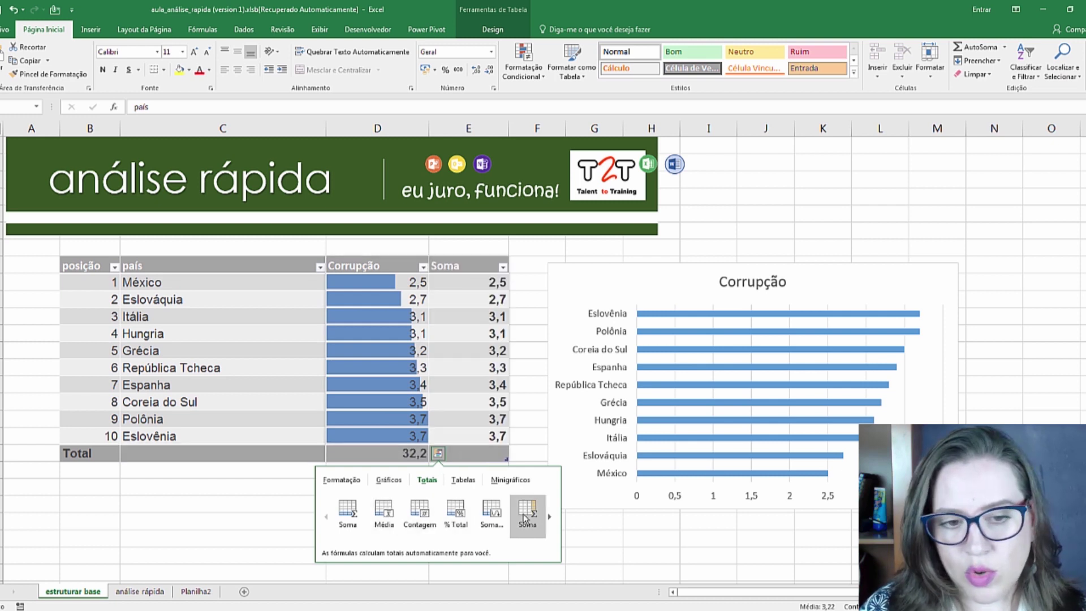
click(462, 481)
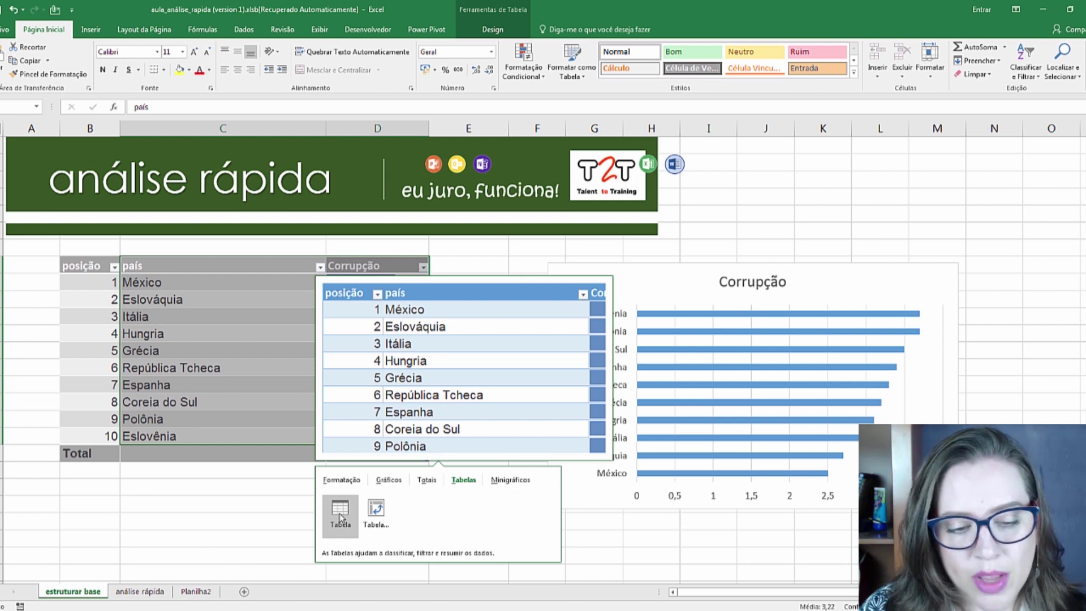
click(514, 486)
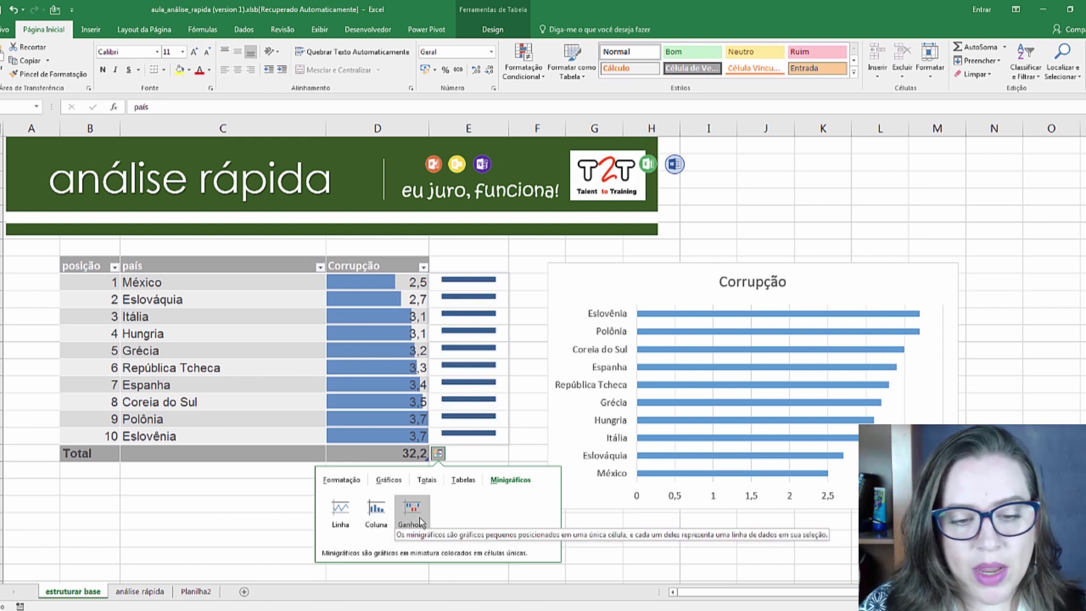
Clear the Total row's label and 32,2 sum from the table
click(241, 381)
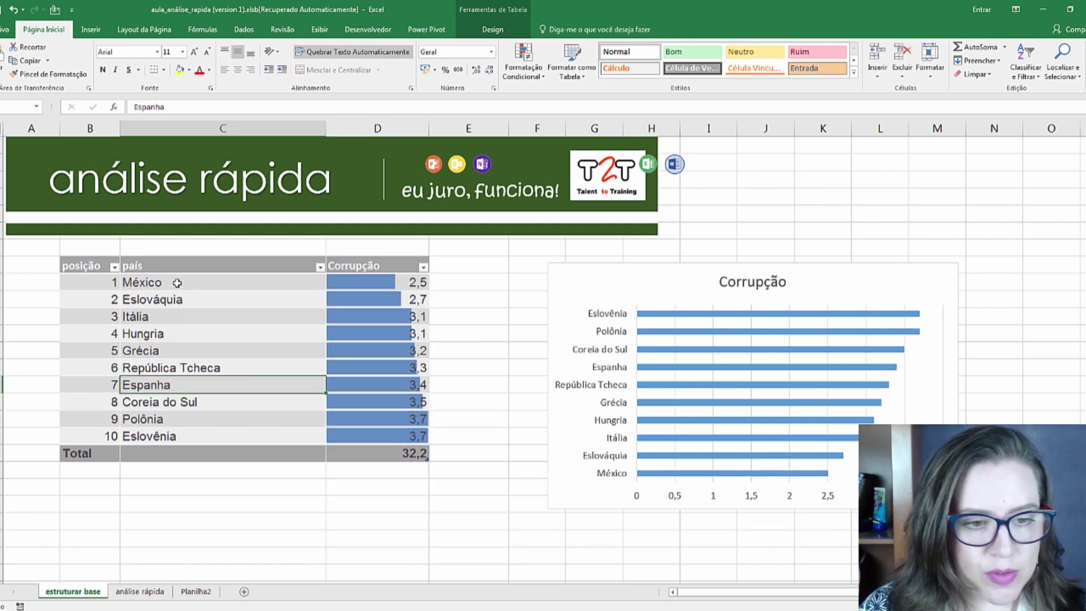
drag(177, 283, 361, 447)
drag(118, 451, 342, 453)
key(ctrl+shift+t)
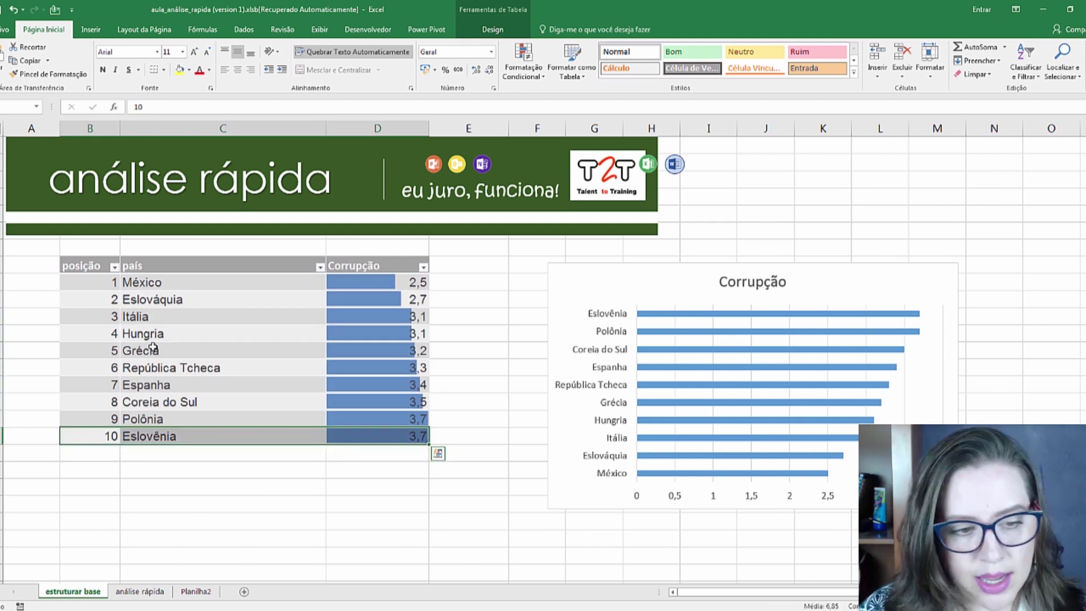
Extend the table with ten more country rows of trend values and positions 11–20
click(151, 347)
mouse_move(186, 282)
mouse_down()
mouse_move(426, 445)
mouse_move(428, 563)
mouse_up()
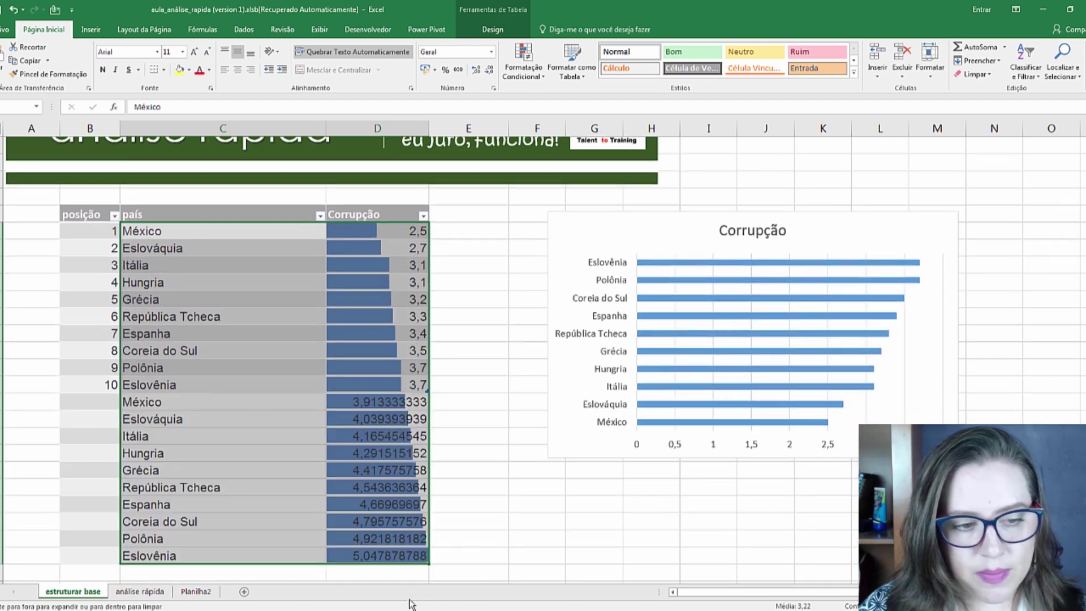
click(296, 538)
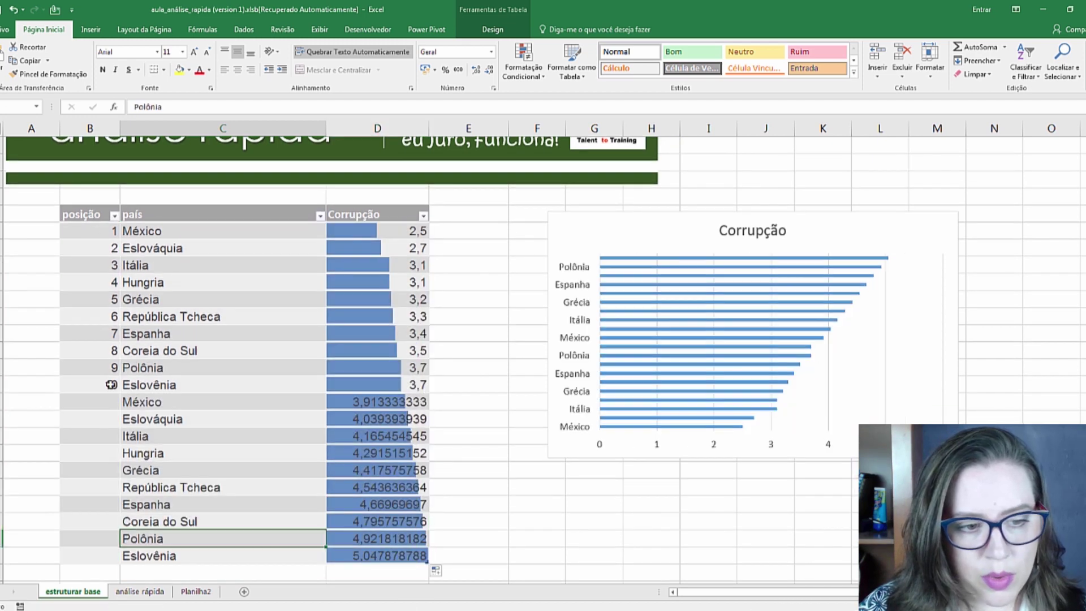
drag(107, 371, 119, 563)
click(233, 392)
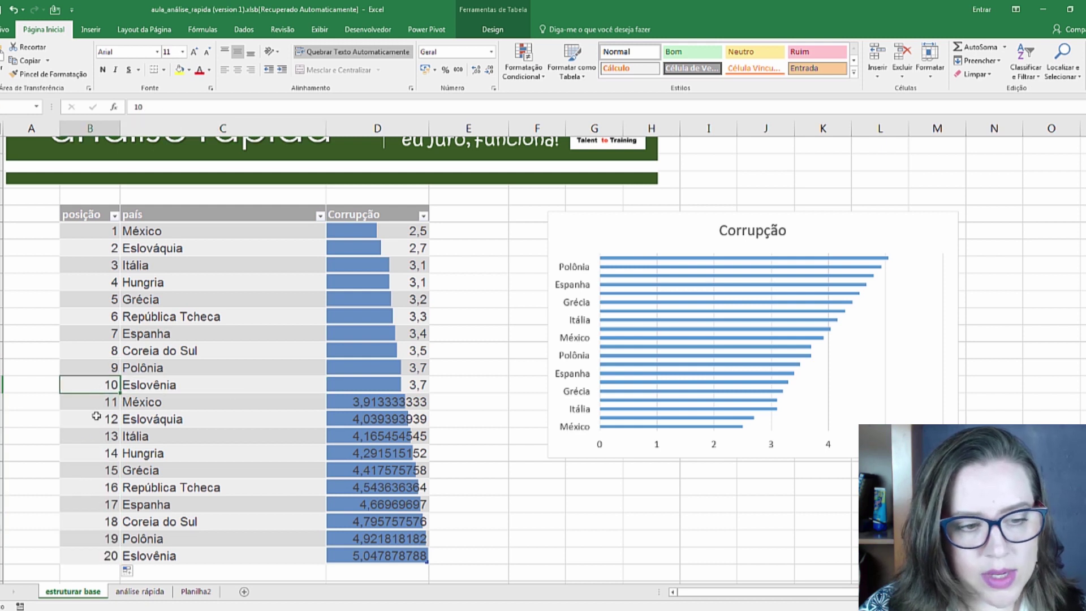
Select the país and Corrupção columns and show their Quick Analysis suggestions
drag(274, 218, 273, 248)
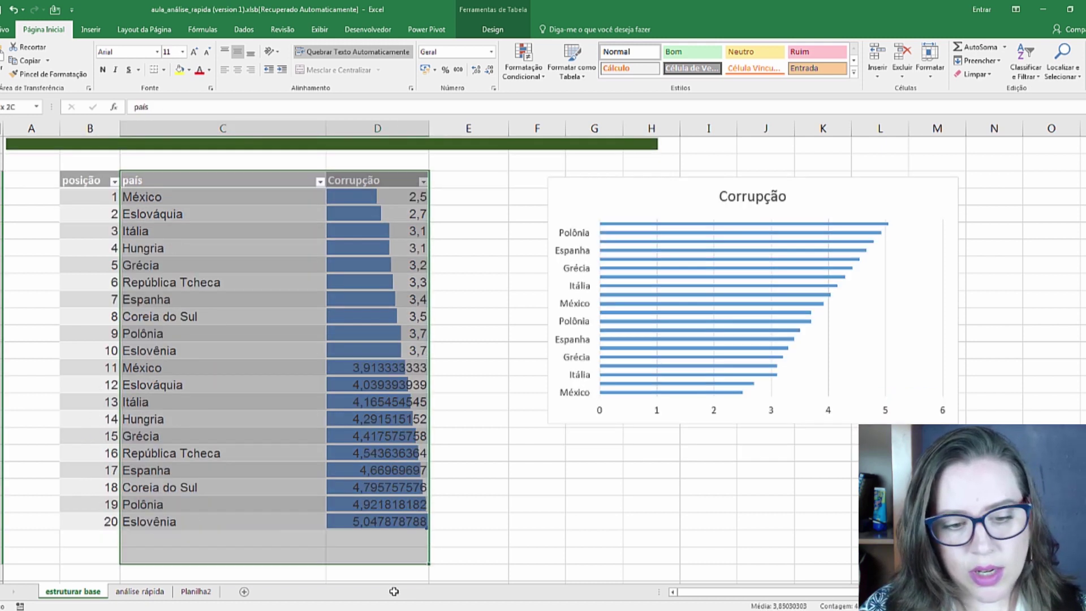
drag(370, 468, 428, 557)
click(437, 521)
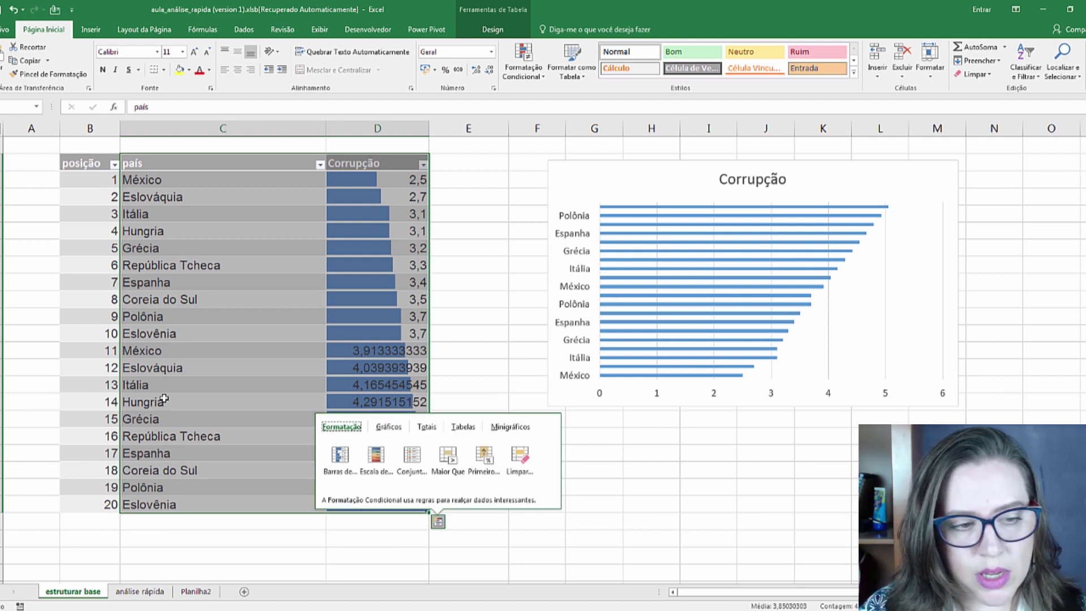
Create the 'Soma de Corrupção por país' pivot table on a new sheet and widen column B
click(463, 430)
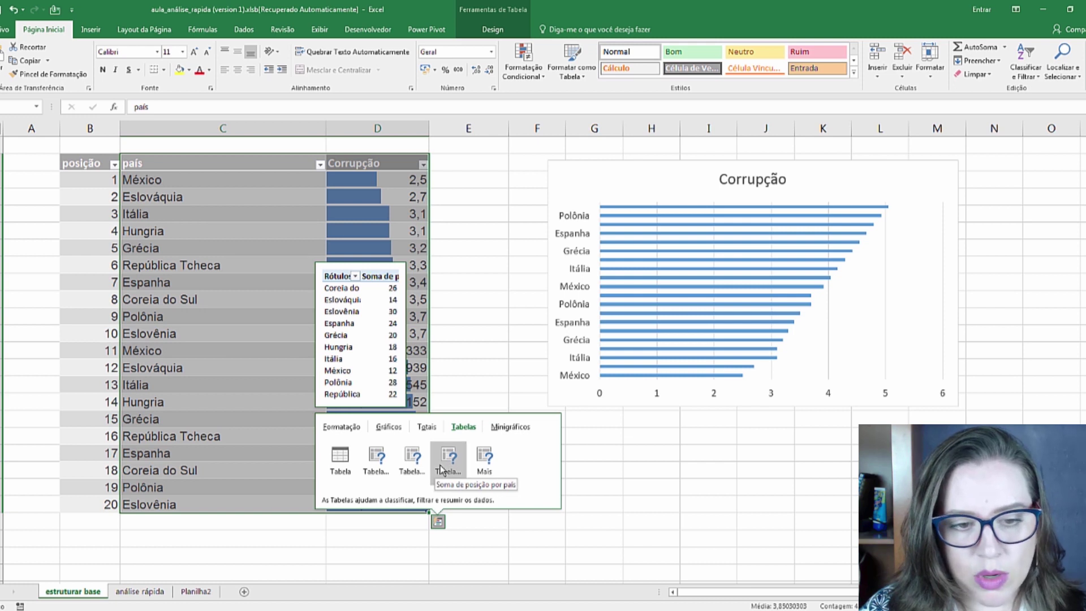
click(375, 464)
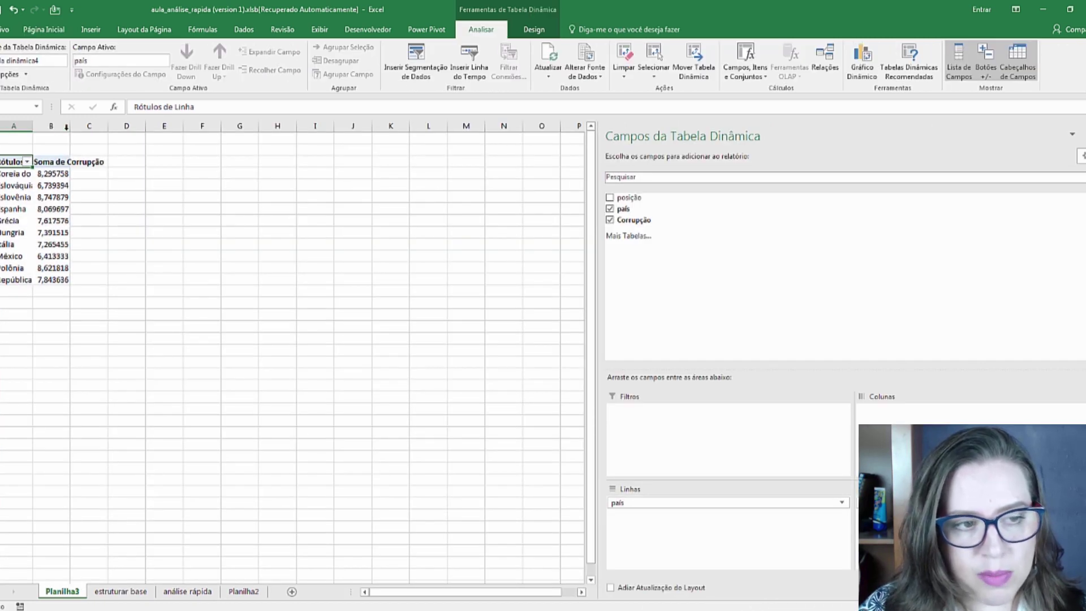
drag(69, 126, 94, 126)
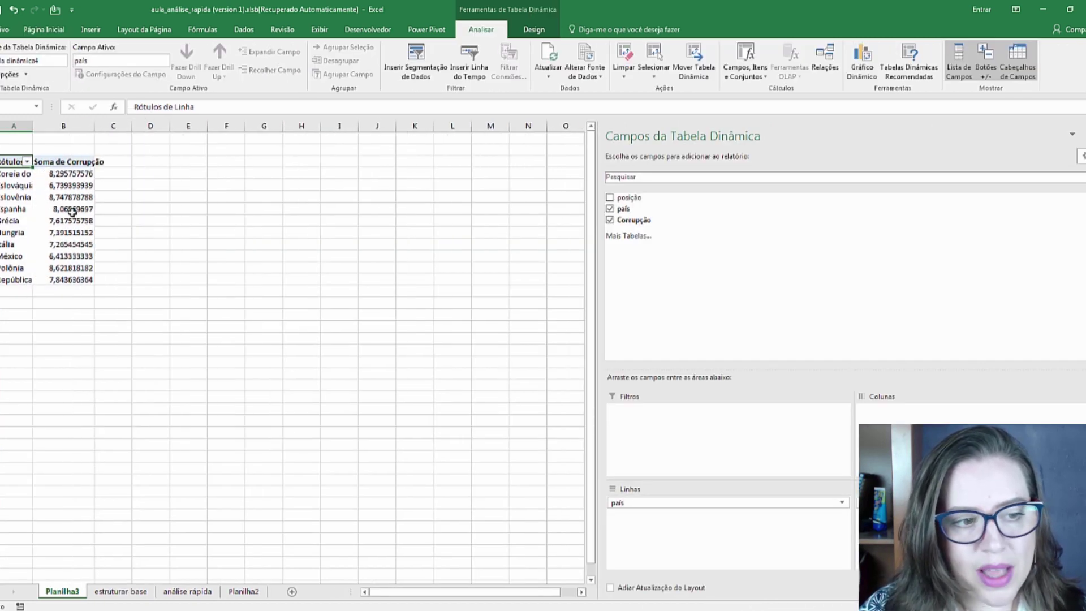
click(187, 591)
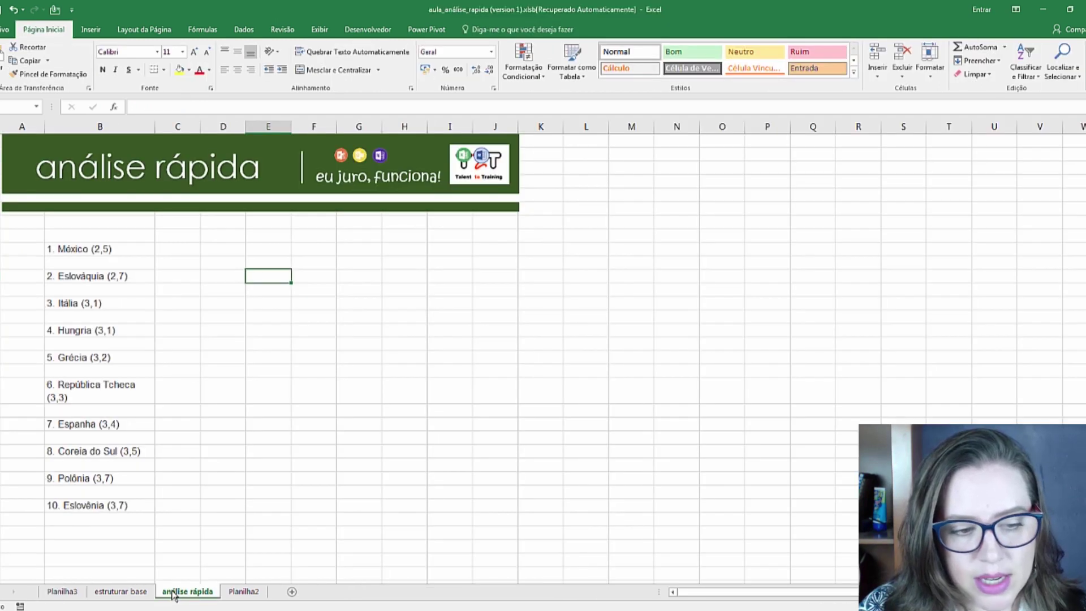
Preview the Quick Analysis chart and pivot table suggestions for the estruturar base table
click(130, 592)
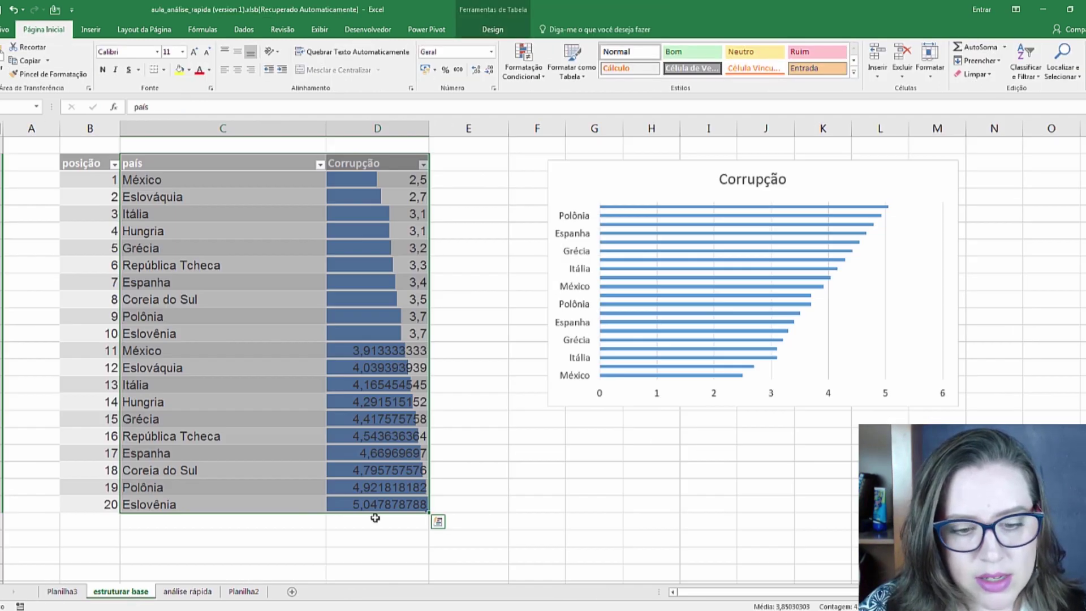
click(438, 522)
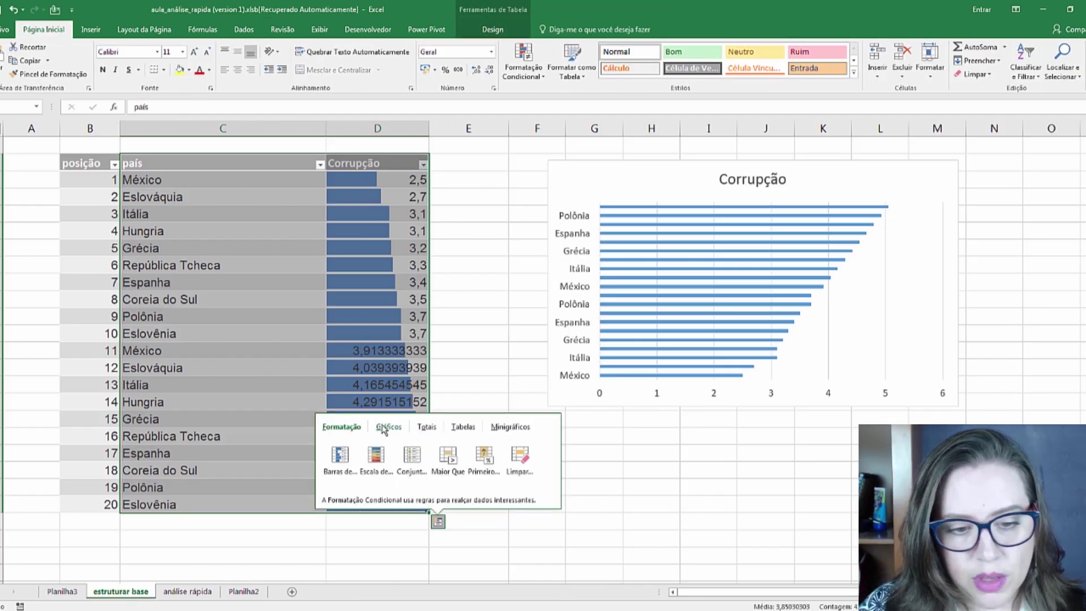
click(385, 428)
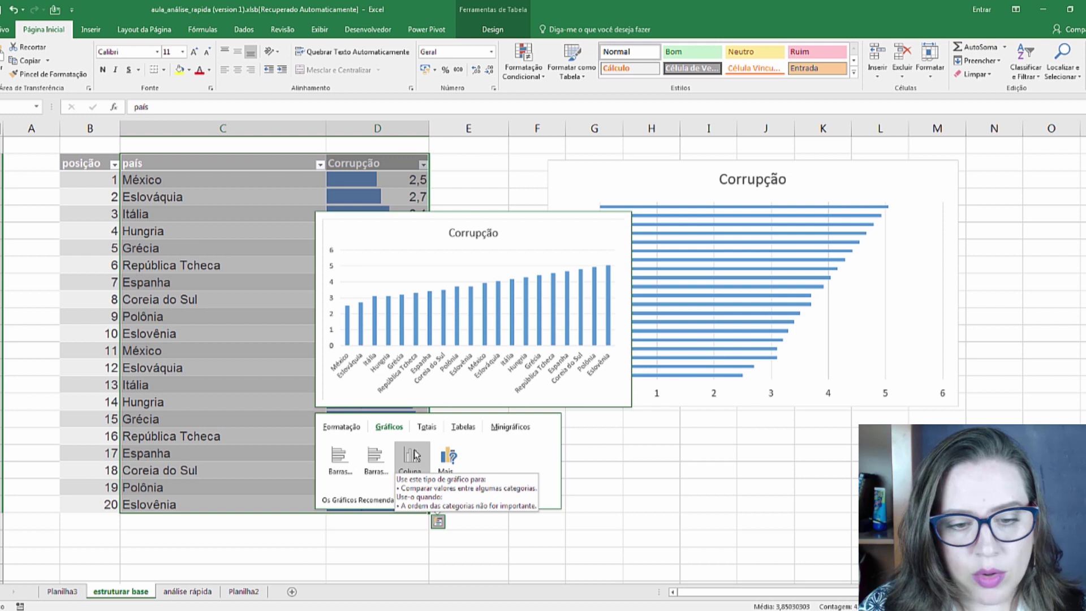
click(463, 427)
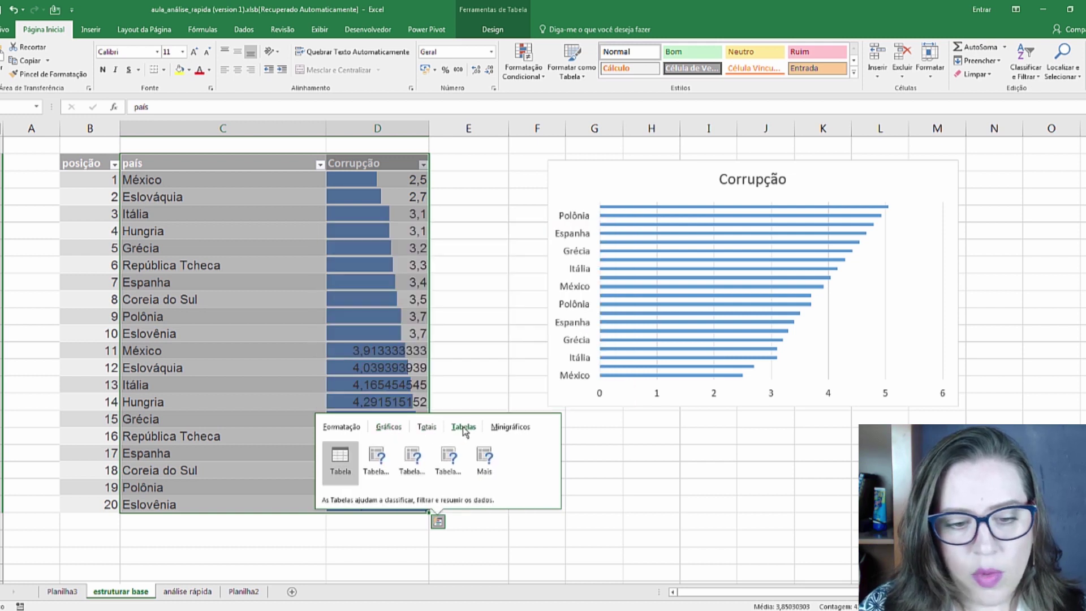
mouse_move(375, 459)
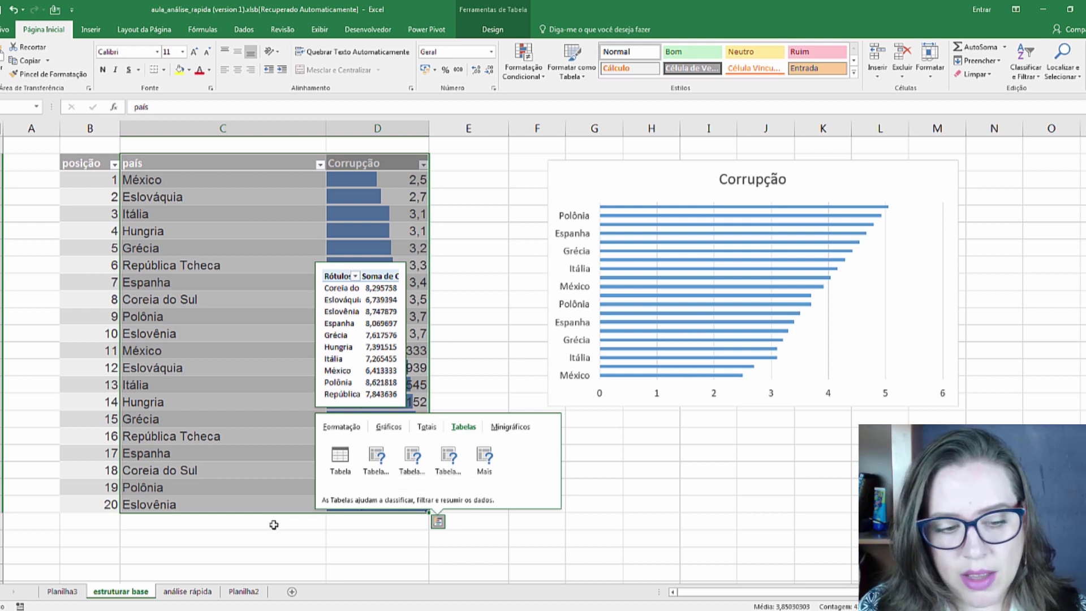
Widen Planilha3's Soma de Corrupção column B to show full decimals, then return to estruturar base
click(187, 597)
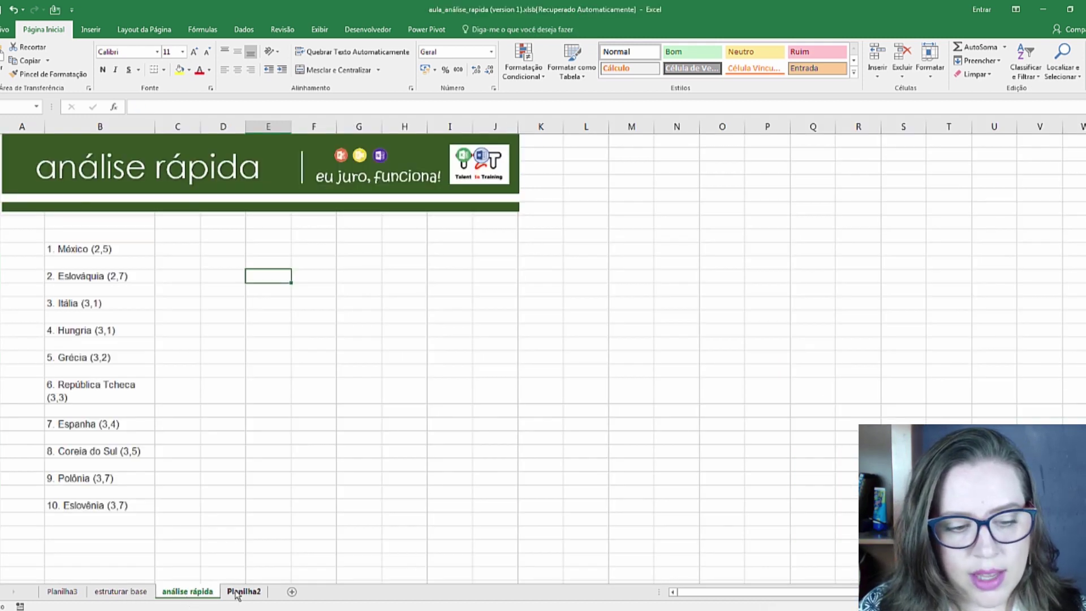
click(241, 592)
click(65, 595)
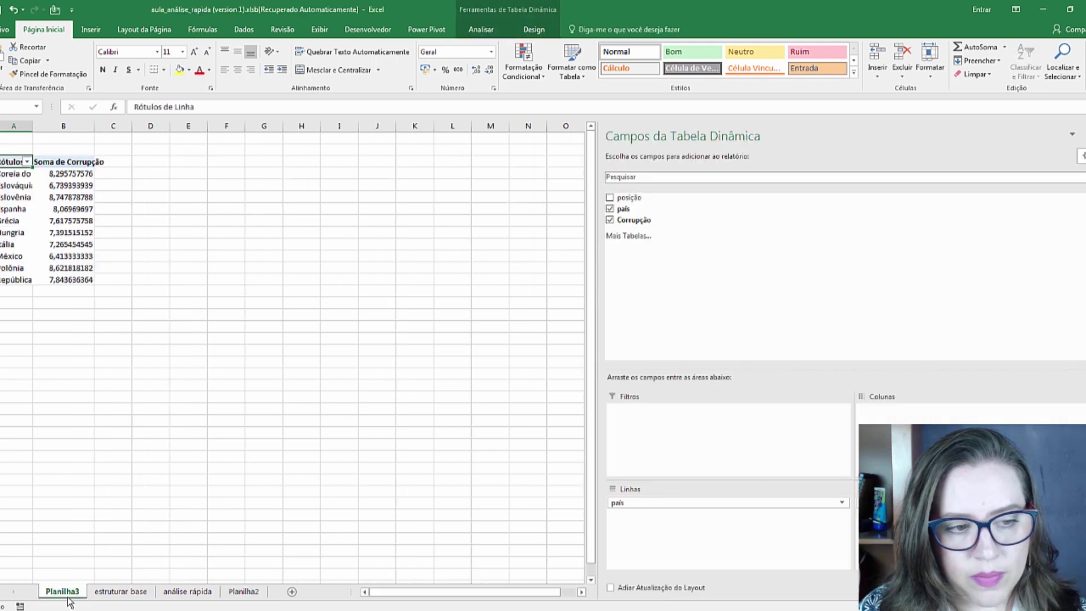
click(73, 385)
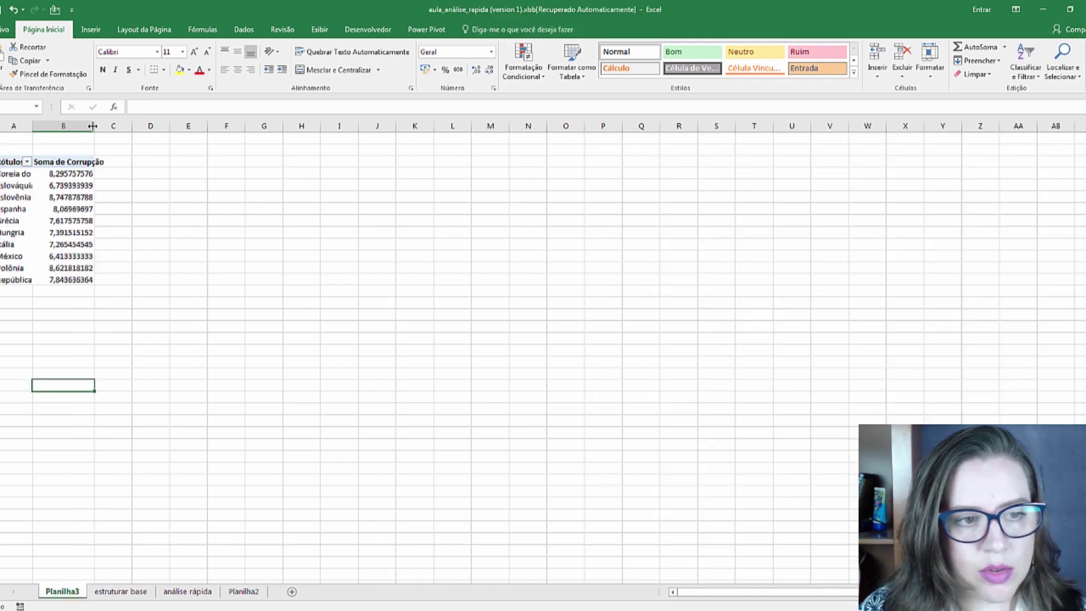
drag(146, 133, 148, 133)
click(86, 196)
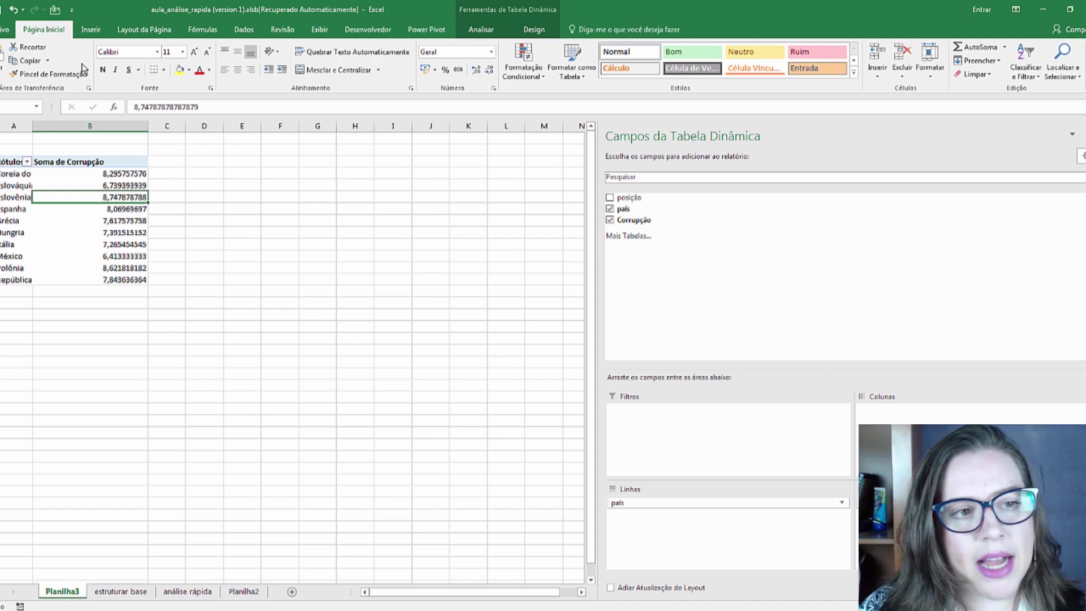
click(120, 591)
click(277, 454)
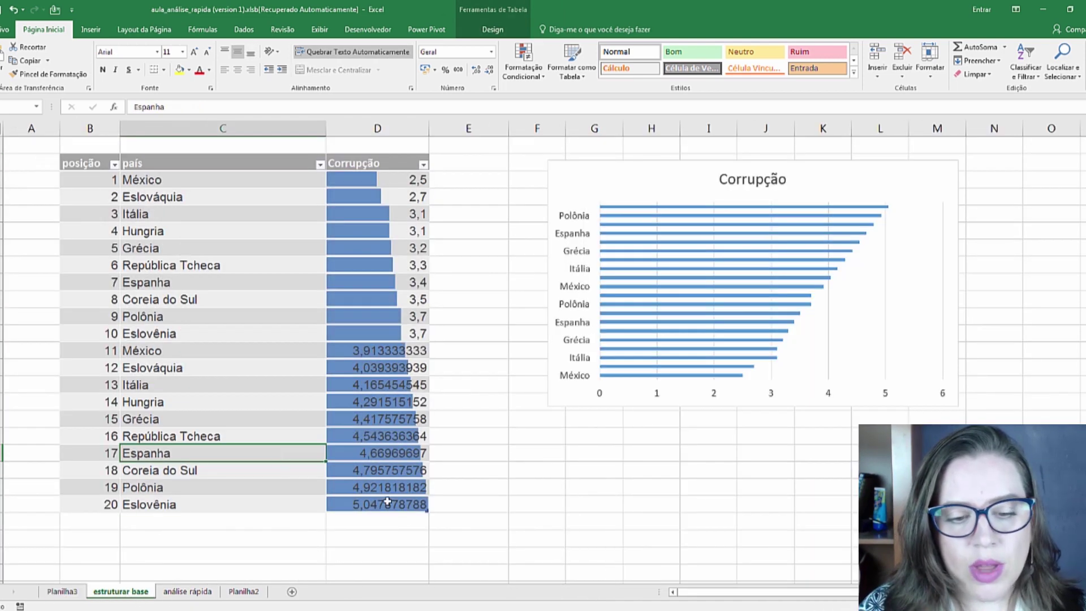
click(407, 504)
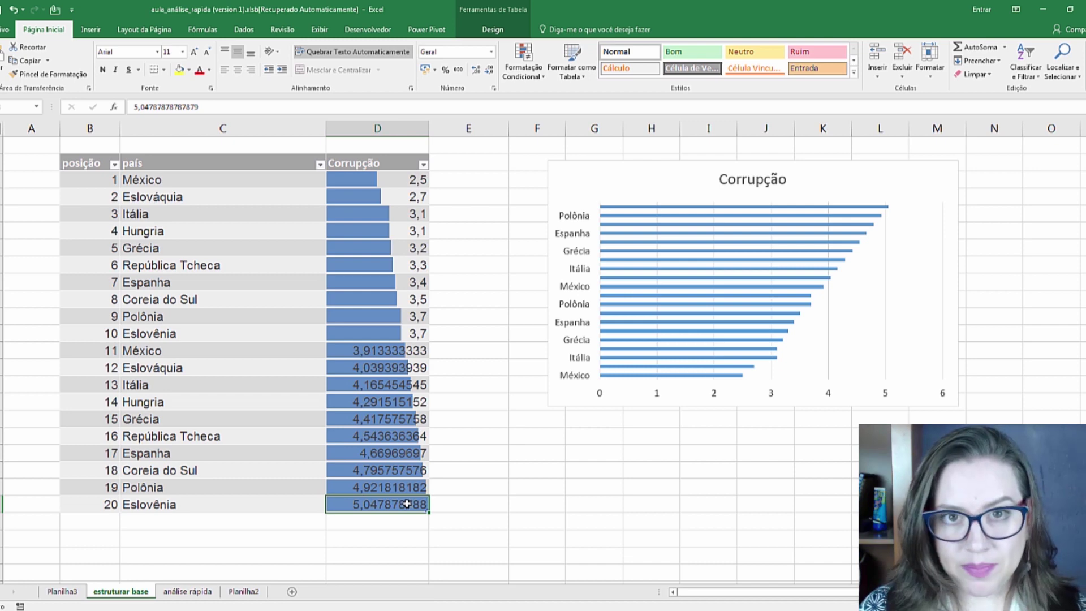